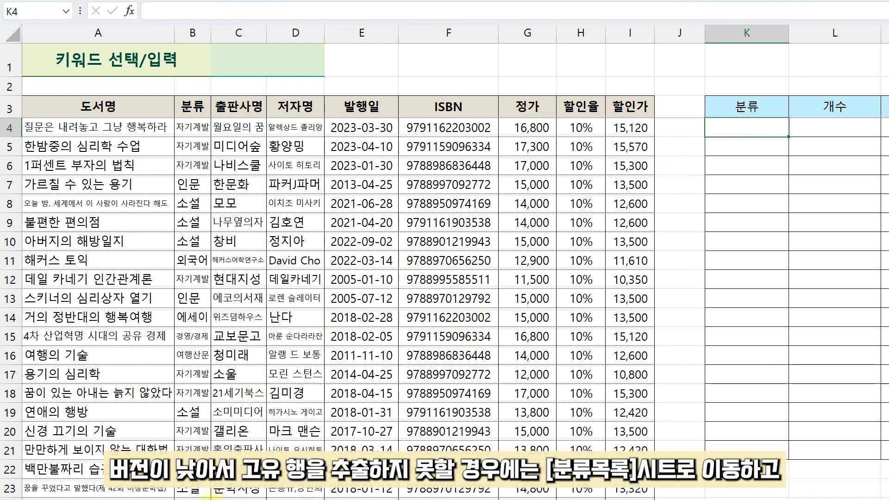
# Step: Enter =SORT(UNIQUE(B4:B135),1,1) in K4 to list the unique book categories in ascending order
pyautogui.hotkey('ctrl', 'pagedown')
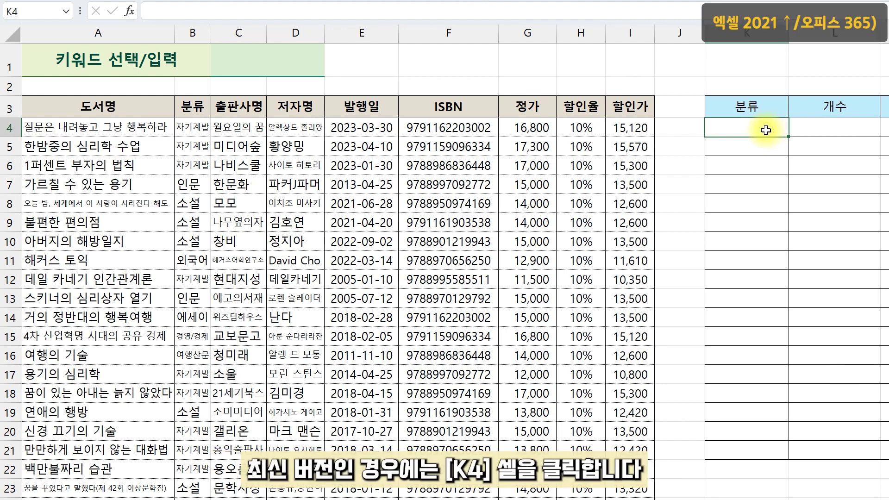
pyautogui.write('=')
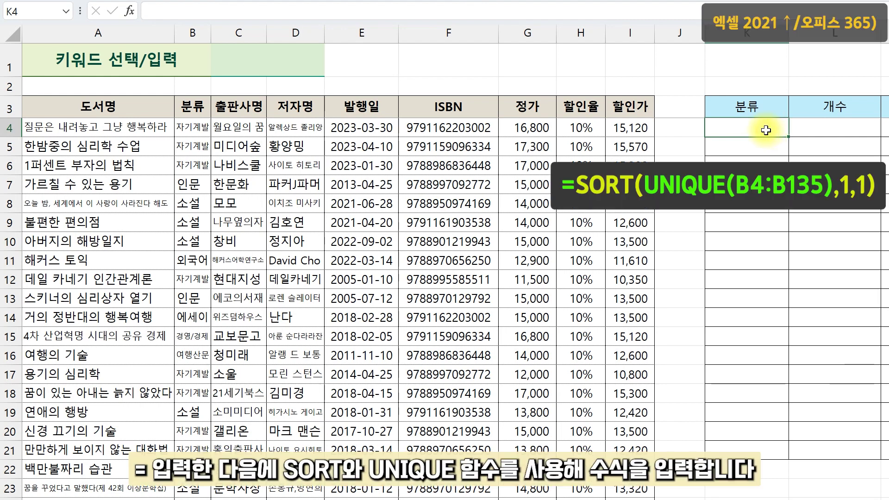
pyautogui.write('SORT(UNIQUE(B4:B135),1,1)')
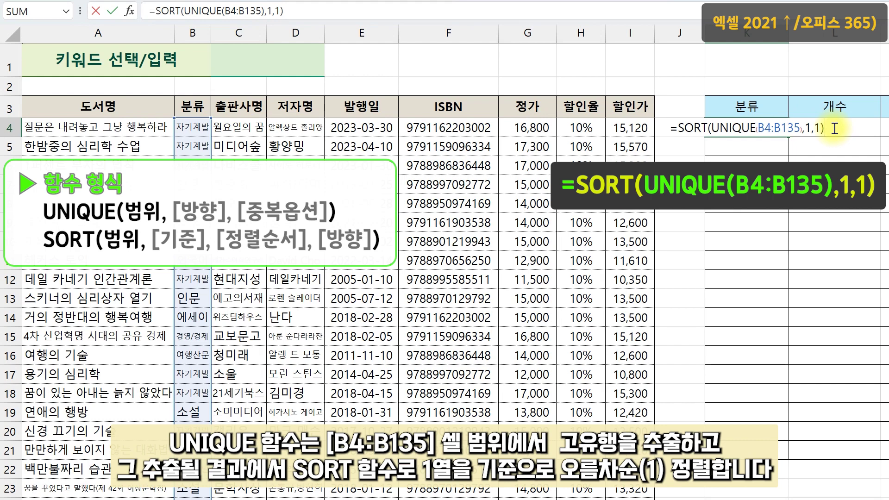
pyautogui.press('Return')
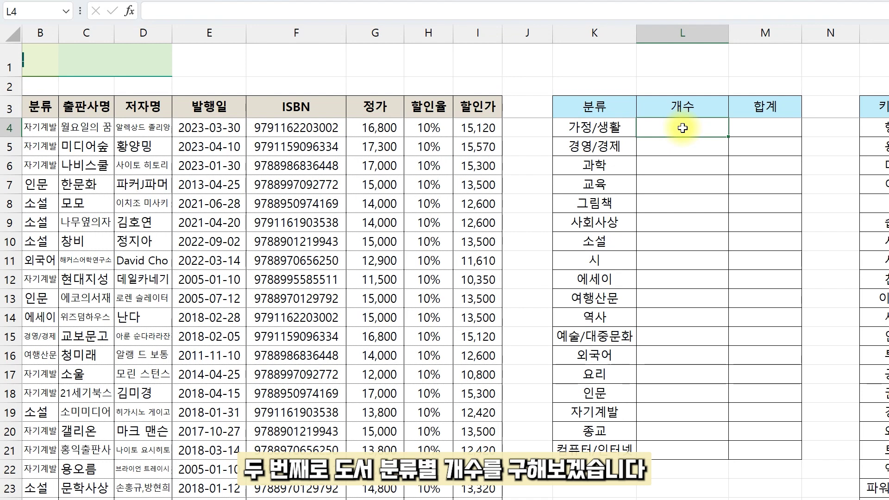
# Step: Enter =COUNTIF($B$4:$B$125,K4) in L4 to count books per category and fill it down the 개수 column
pyautogui.write('=')
pyautogui.write('COUNTIF($B$4:$B$125,K4)')
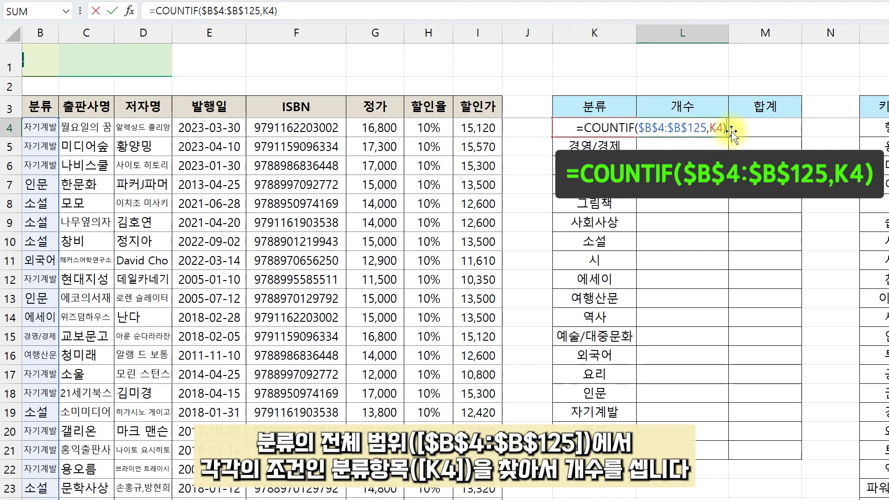
pyautogui.press('Return')
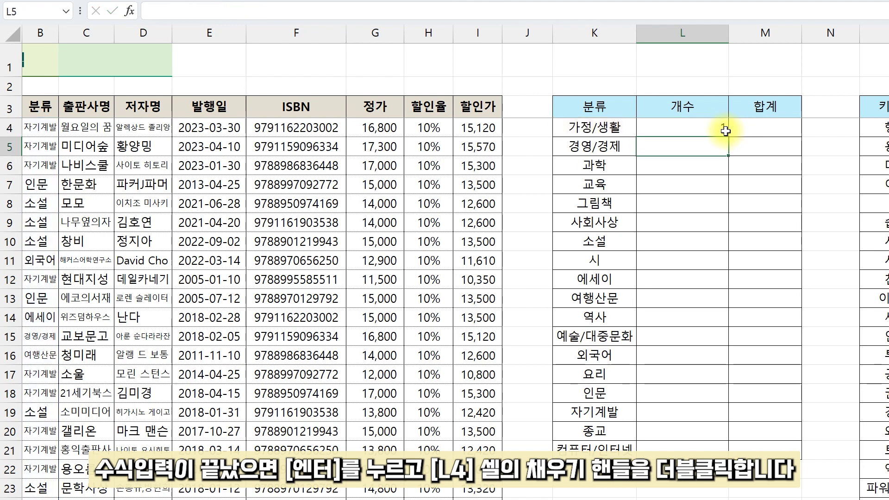
pyautogui.click(715, 129)
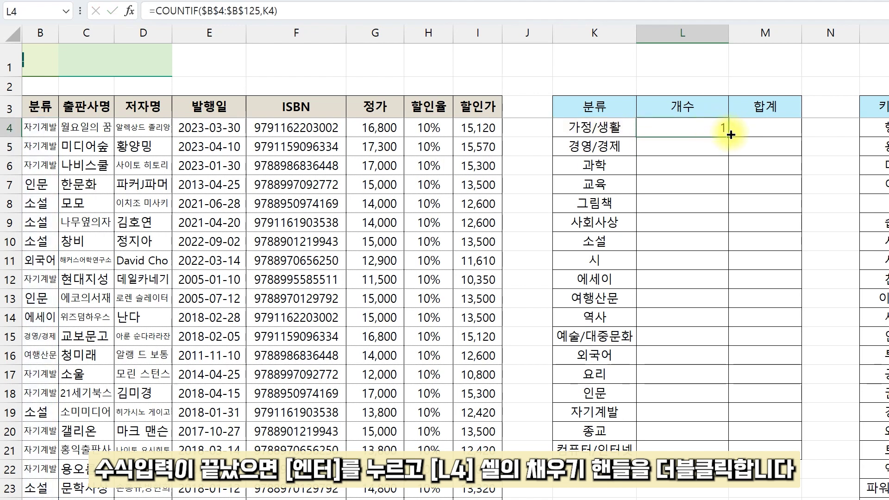
pyautogui.doubleClick(729, 135)
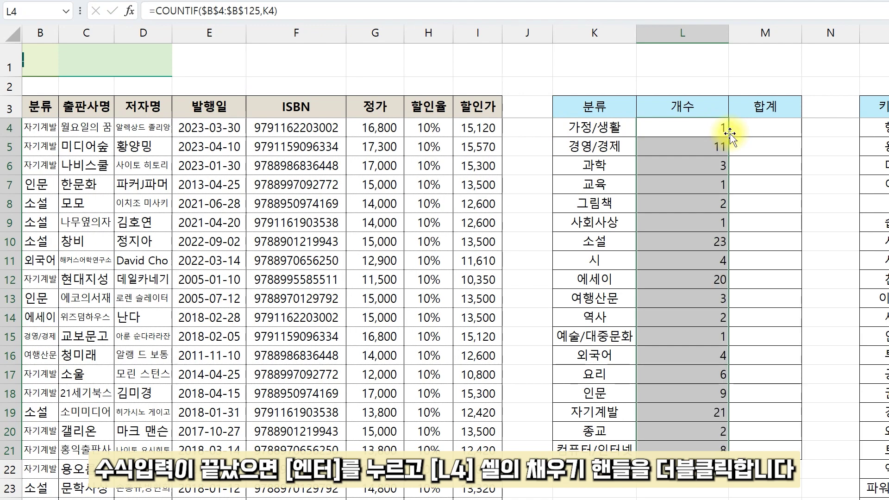
# Step: Enter =SUMIF($B$4:$B$135,K4,$I$4:$I$135) in M4 to total the discounted prices per category and fill it down the 합계 column
pyautogui.click(773, 125)
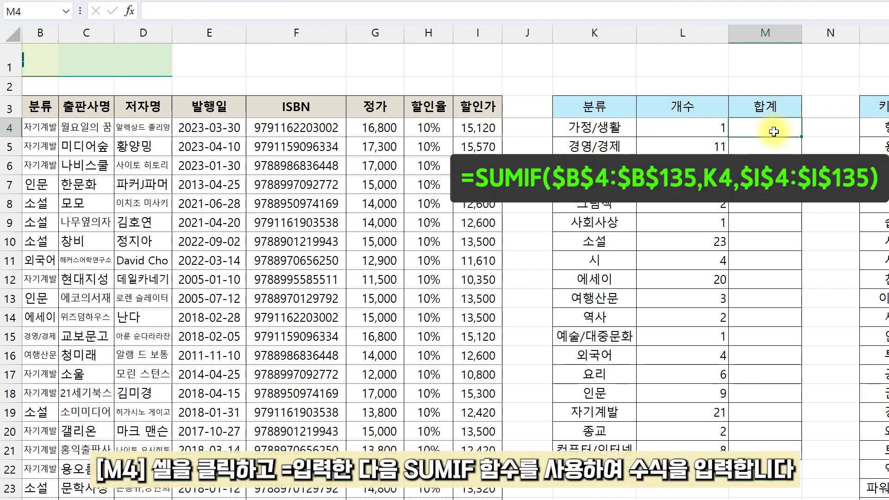
pyautogui.write('=')
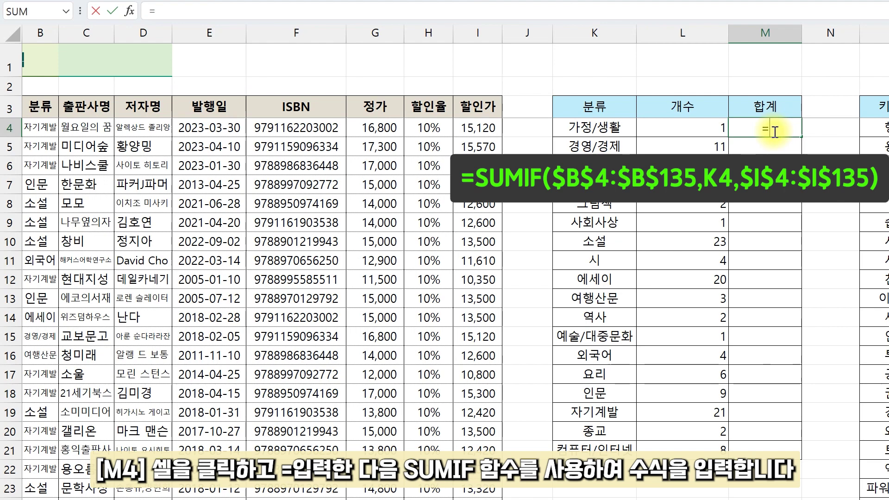
pyautogui.write('SUMIF($B$4:$B$135,K4,$I$4:$I$135)')
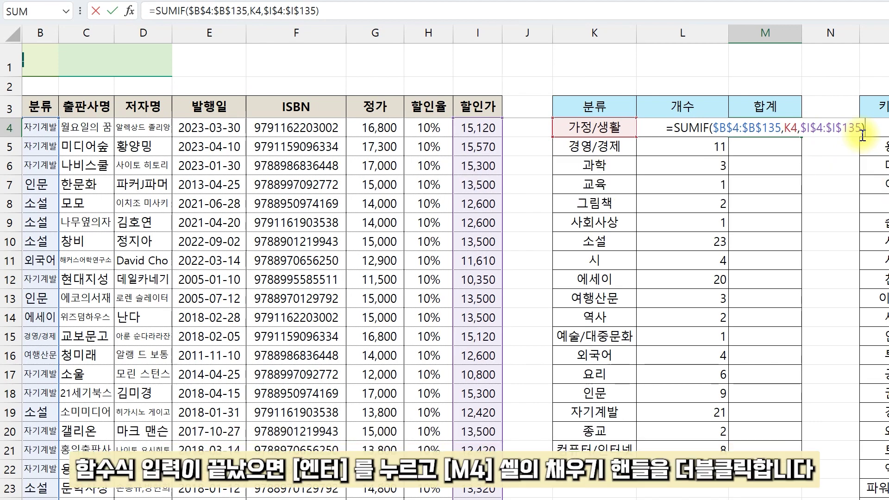
pyautogui.press('Return')
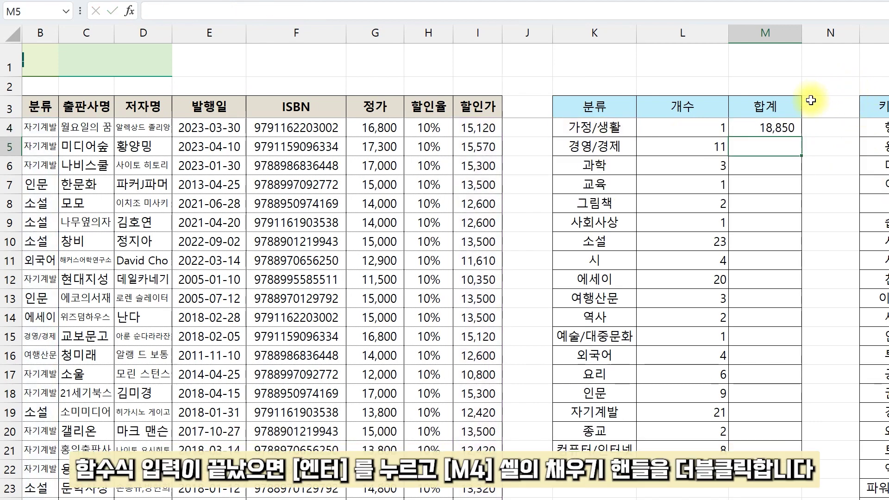
pyautogui.click(790, 124)
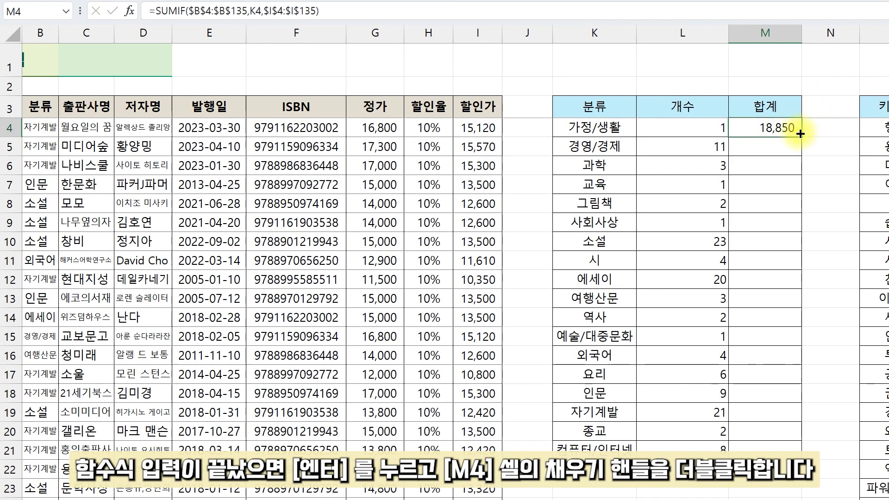
pyautogui.doubleClick(800, 134)
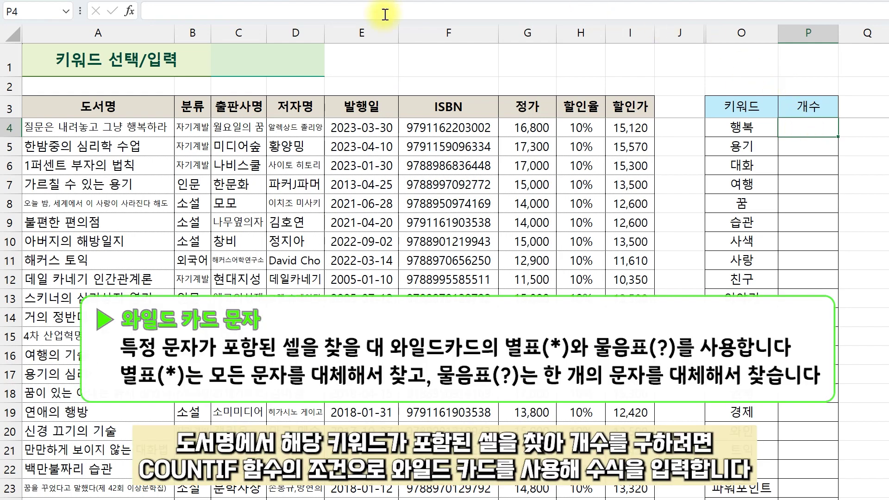
# Step: Enter =COUNTIF($A$4:$A$135,"*"&O4&"*") in P4 to count titles containing each keyword and fill it down the 개수 column
pyautogui.click(108, 99)
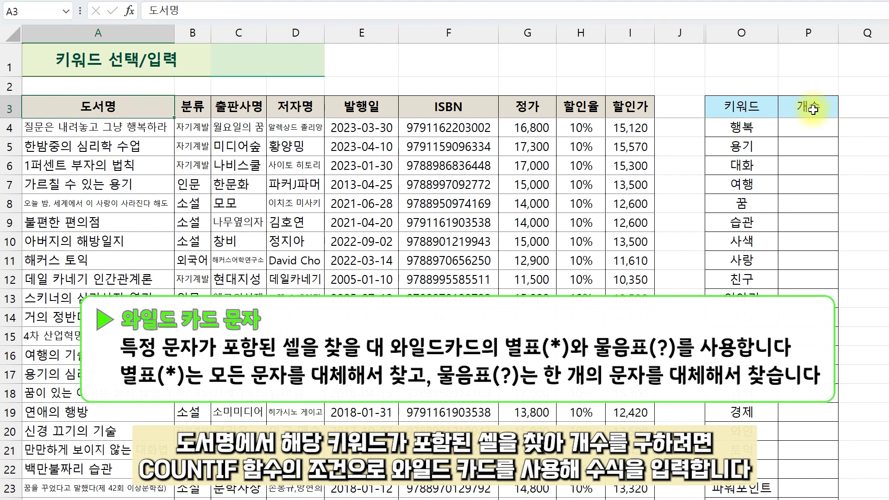
pyautogui.click(814, 127)
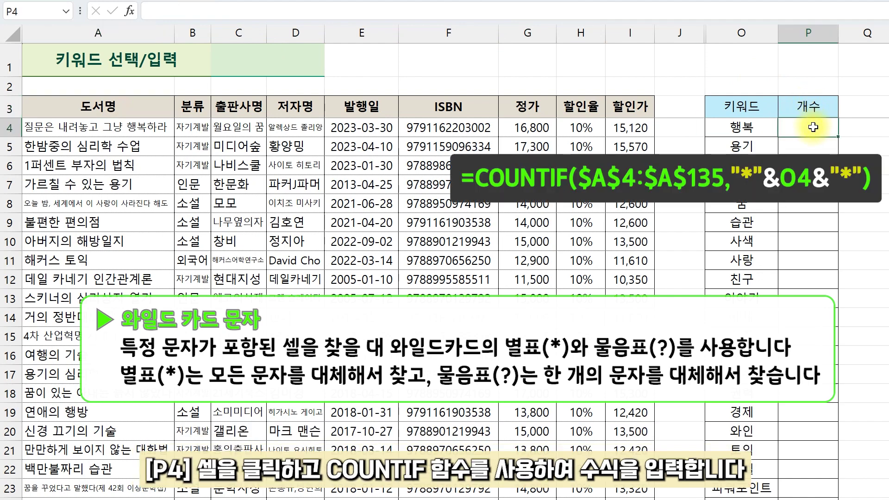
pyautogui.write('=')
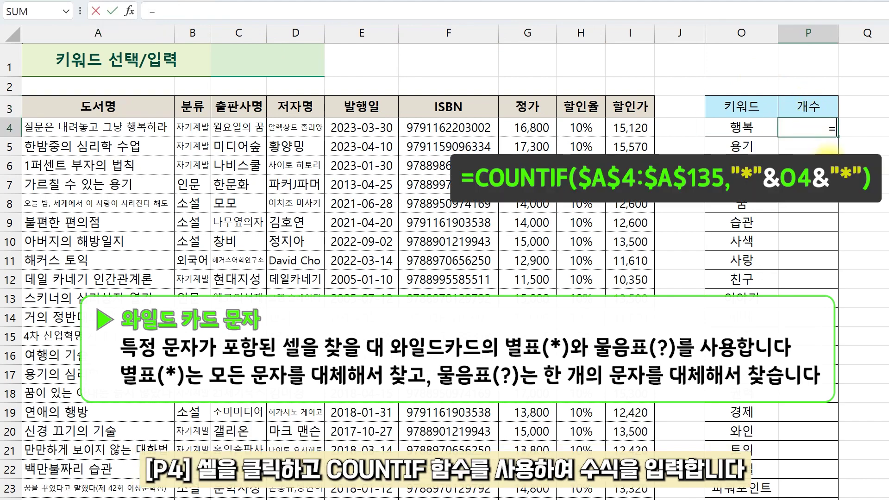
pyautogui.write('COUNTIF($A$4:$A$135,"*"&O4&"*")')
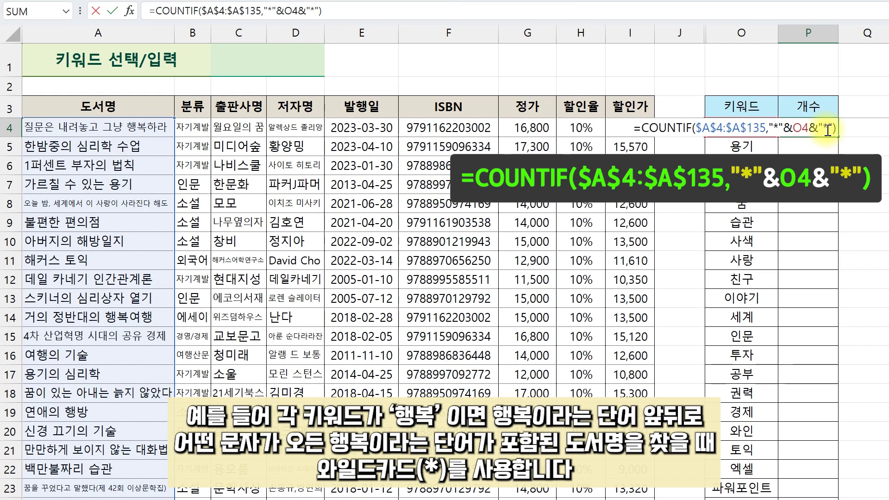
pyautogui.press('Return')
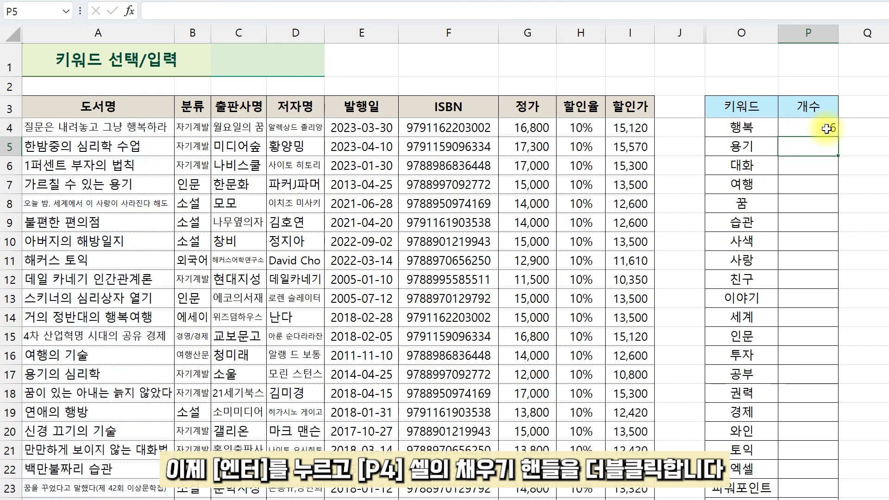
pyautogui.click(826, 129)
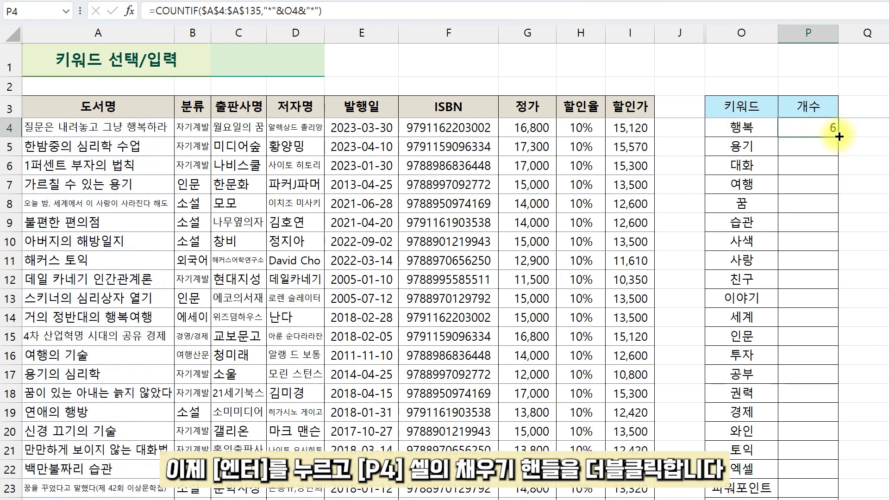
pyautogui.doubleClick(838, 136)
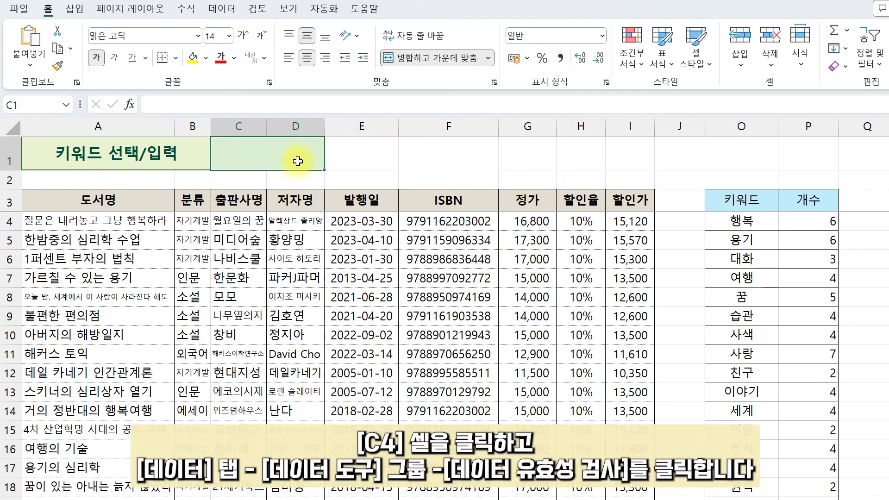
# Step: Add a data validation list to merged cell C1 with =$O$4:$O$28 as its source
pyautogui.click(227, 10)
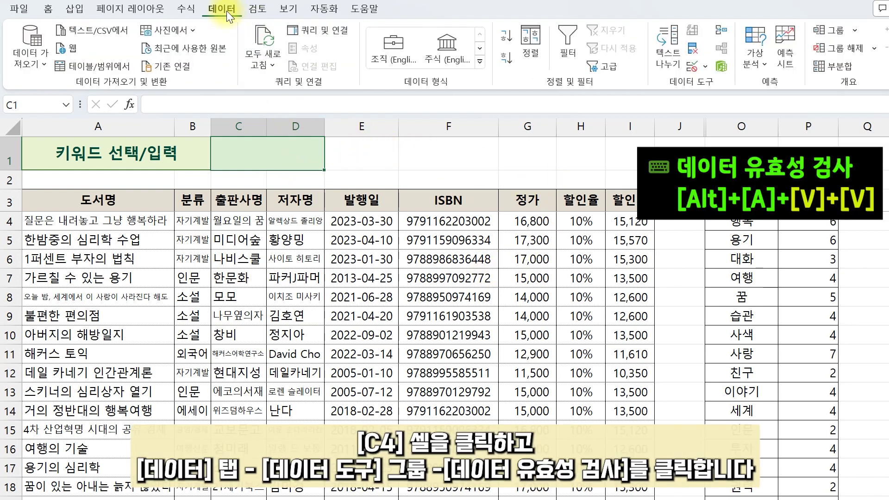
pyautogui.click(705, 65)
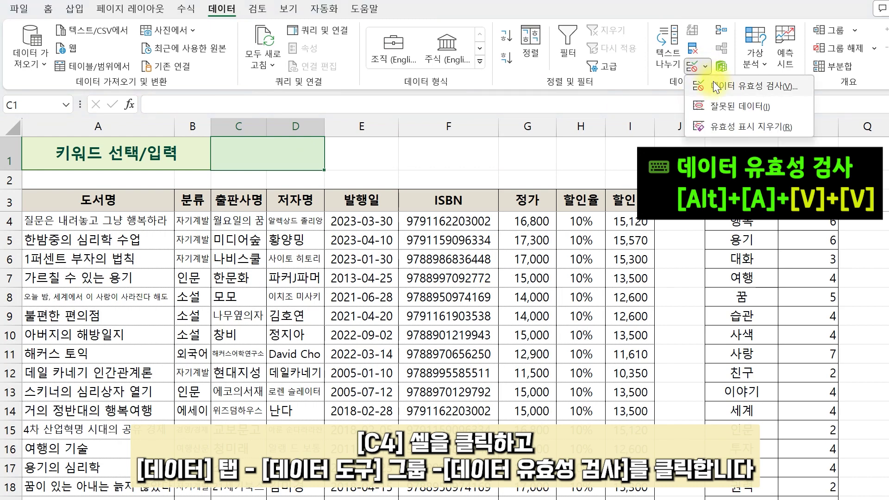
pyautogui.click(713, 85)
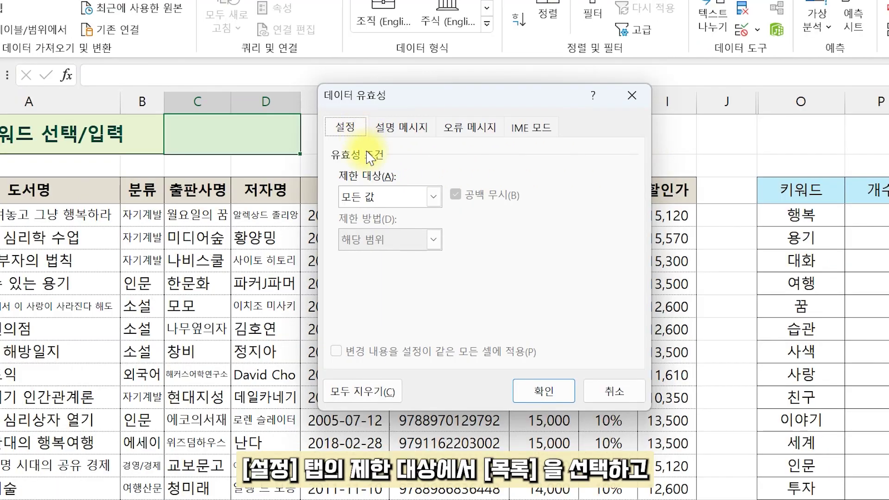
pyautogui.click(388, 207)
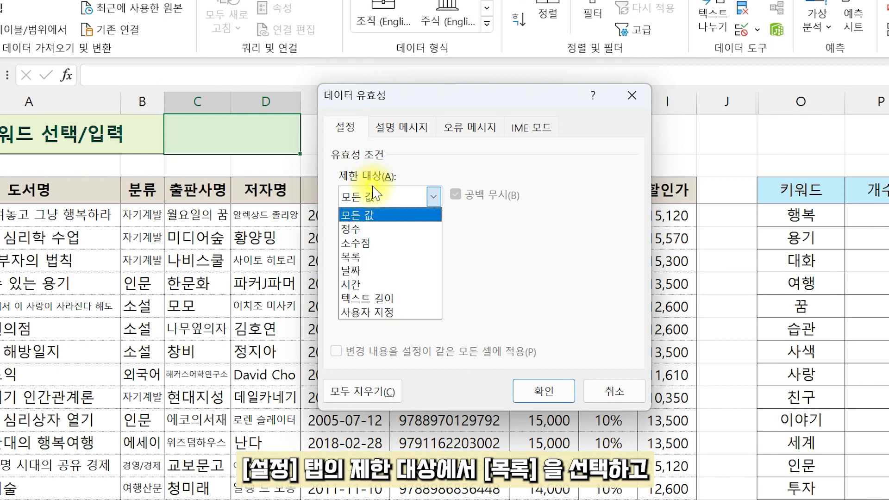
pyautogui.click(373, 256)
pyautogui.click(371, 280)
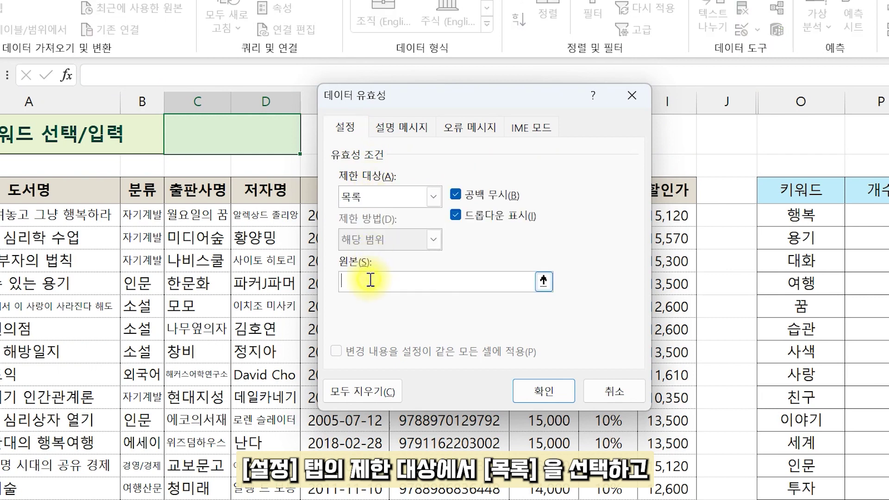
pyautogui.write('=$O$4:$O$28')
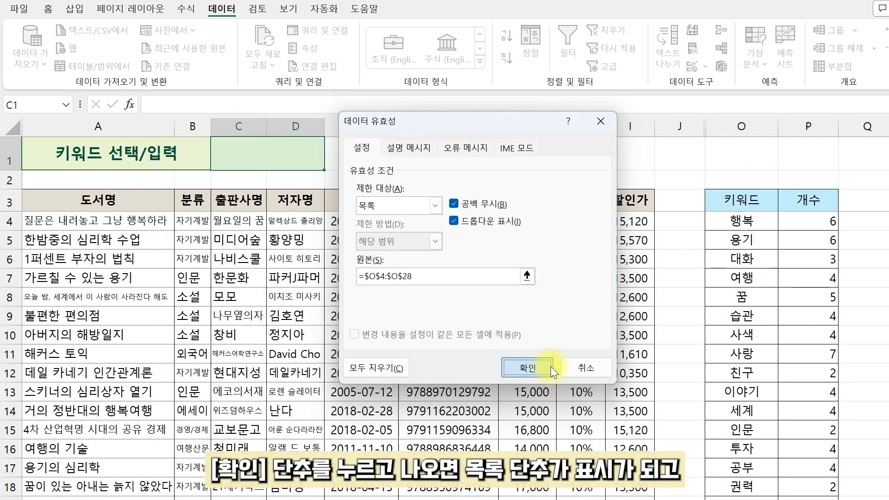
pyautogui.click(572, 390)
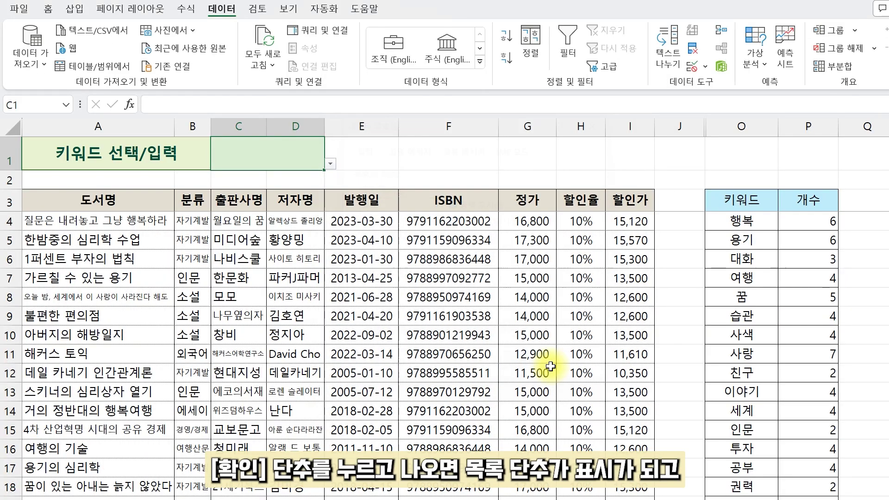
# Step: Choose the keyword 여행 from the drop-down list in C1
pyautogui.click(331, 164)
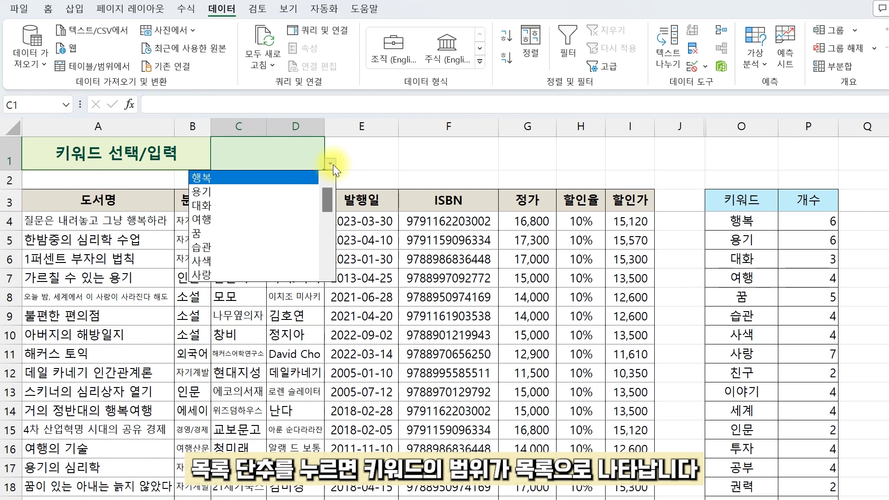
pyautogui.moveTo(331, 200)
pyautogui.mouseDown()
pyautogui.moveTo(326, 273)
pyautogui.moveTo(334, 198)
pyautogui.mouseUp()
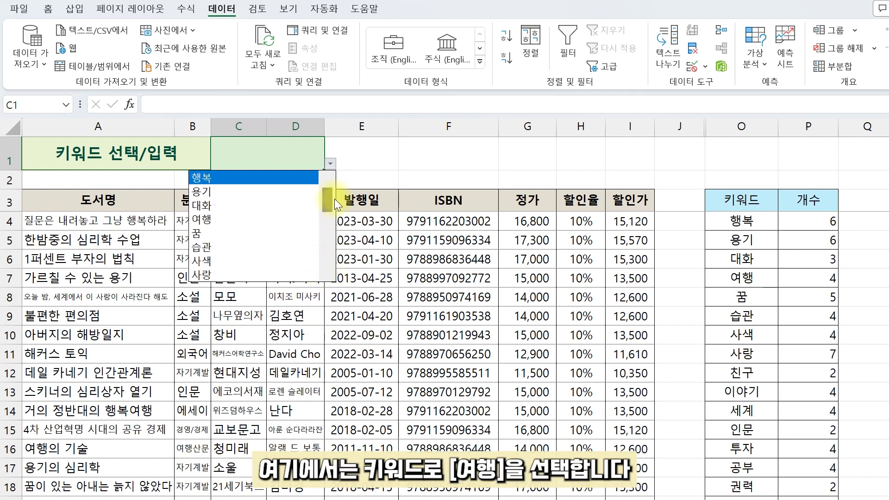
pyautogui.click(271, 219)
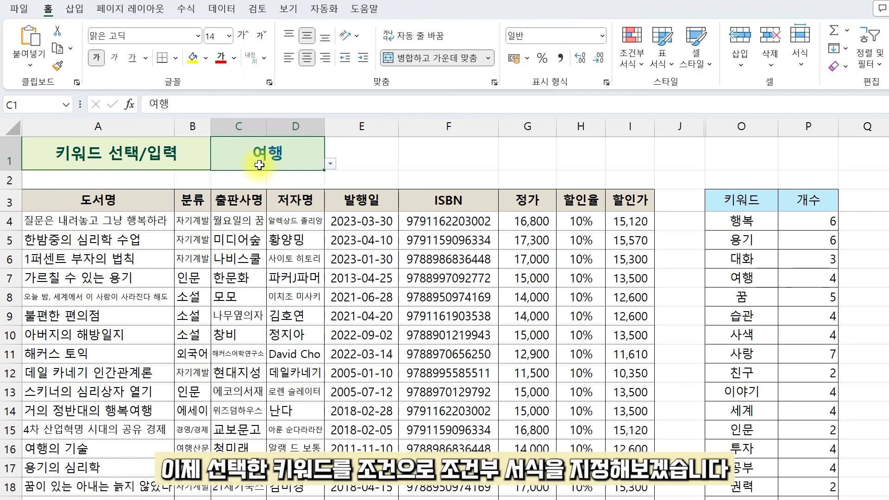
# Step: Start a formula-based conditional formatting rule for all book rows from A4 through column I, using =FIND($C$1,$A4)>0
pyautogui.click(108, 225)
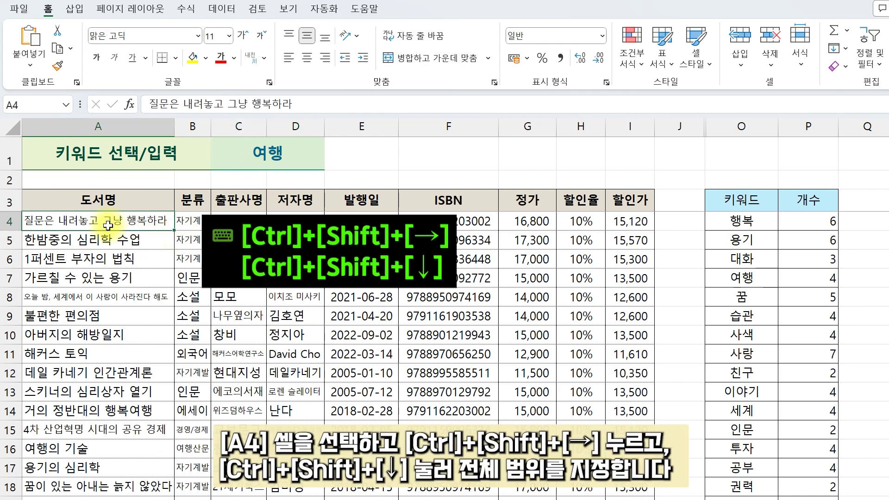
pyautogui.hotkey('ctrl', 'shift', 'Right')
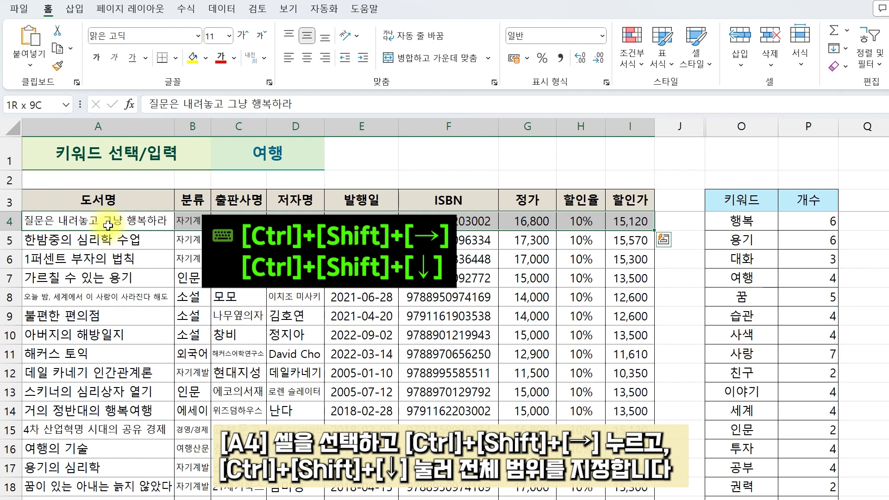
pyautogui.hotkey('ctrl', 'shift', 'Down')
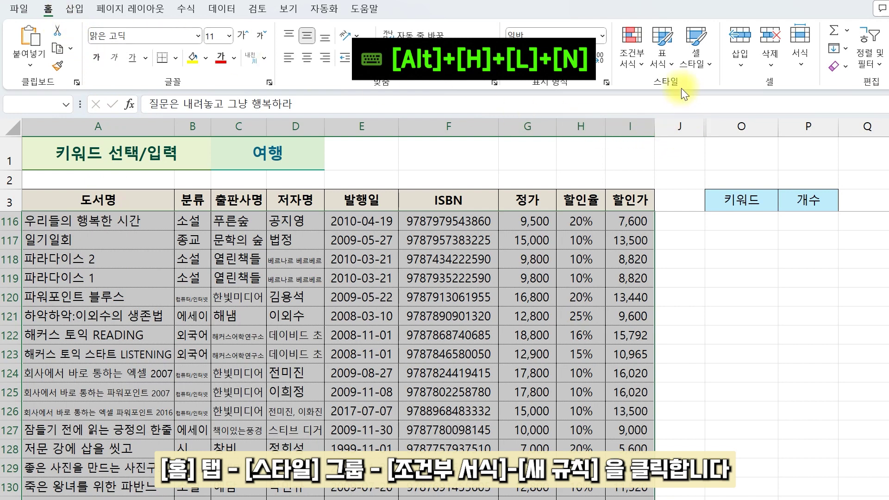
pyautogui.click(633, 52)
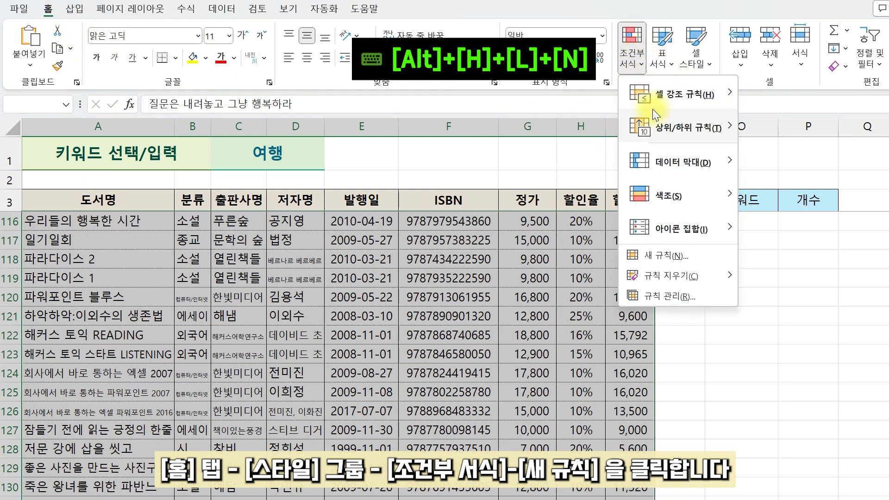
pyautogui.click(665, 255)
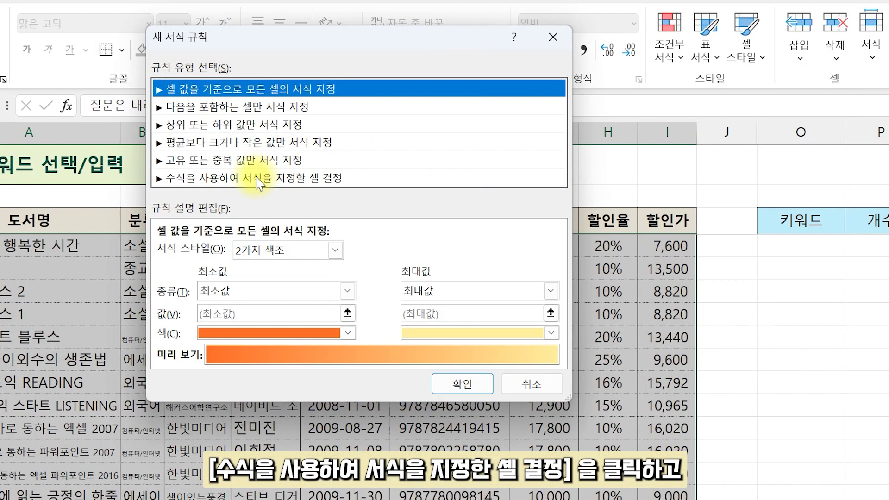
pyautogui.click(259, 178)
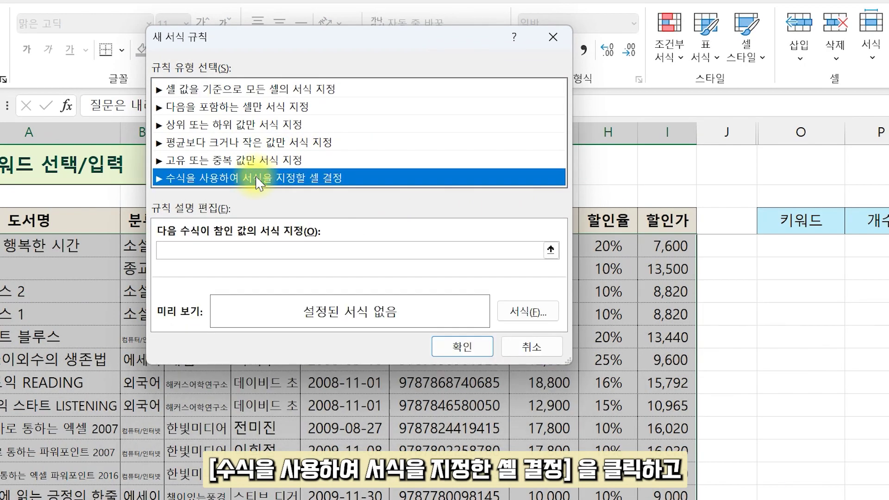
pyautogui.click(177, 251)
pyautogui.write('=FIND($C$1,$A4)>0')
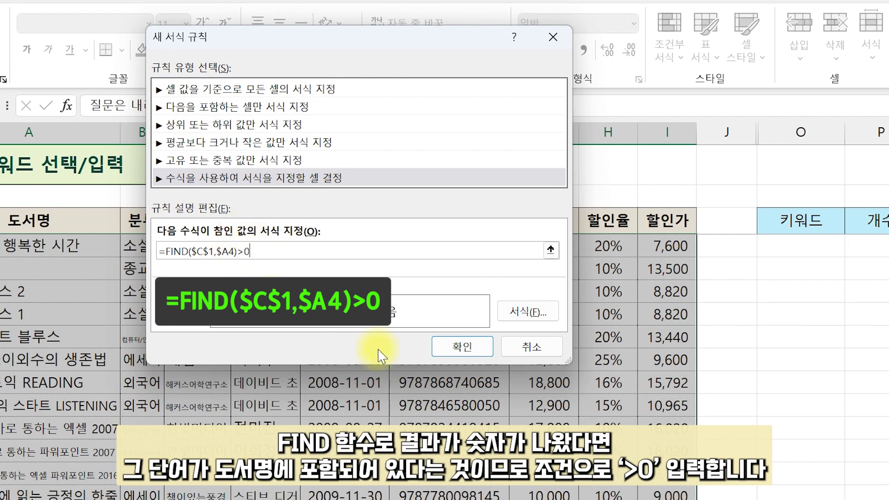
# Step: Give the FIND rule a light green fill, apply it to the book rows and deselect the range
pyautogui.click(533, 313)
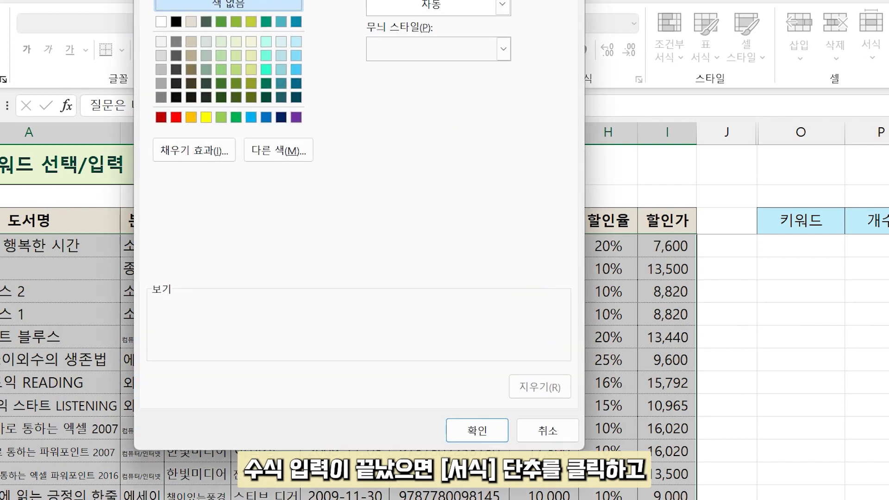
pyautogui.click(266, 123)
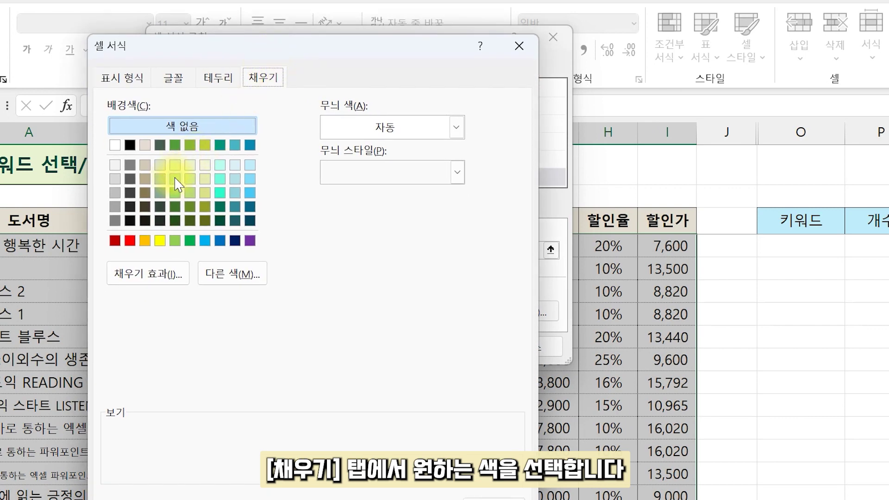
pyautogui.click(175, 179)
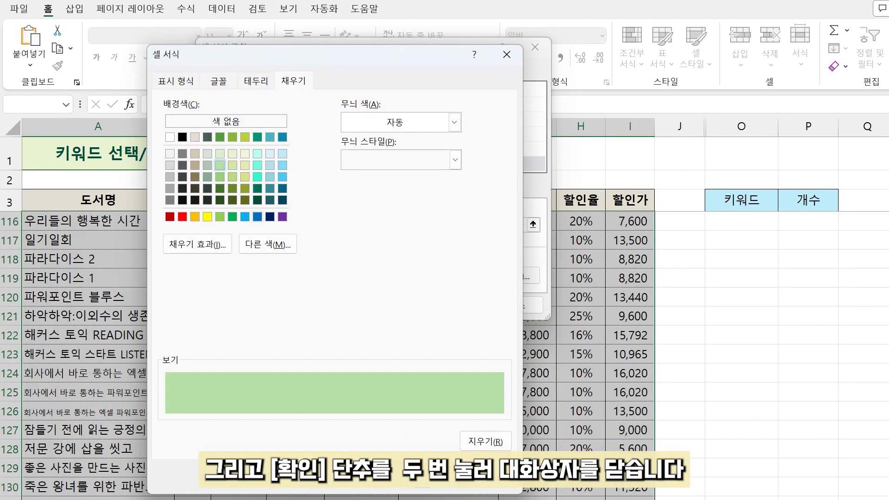
pyautogui.click(446, 484)
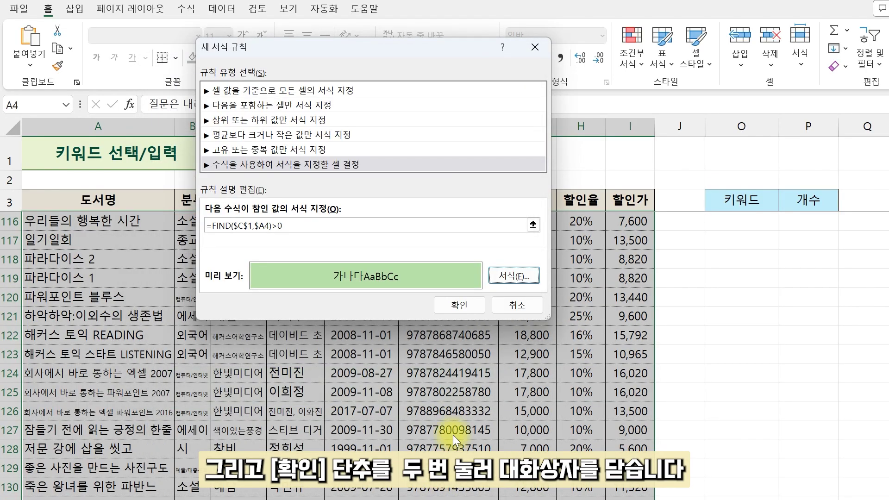
pyautogui.click(463, 300)
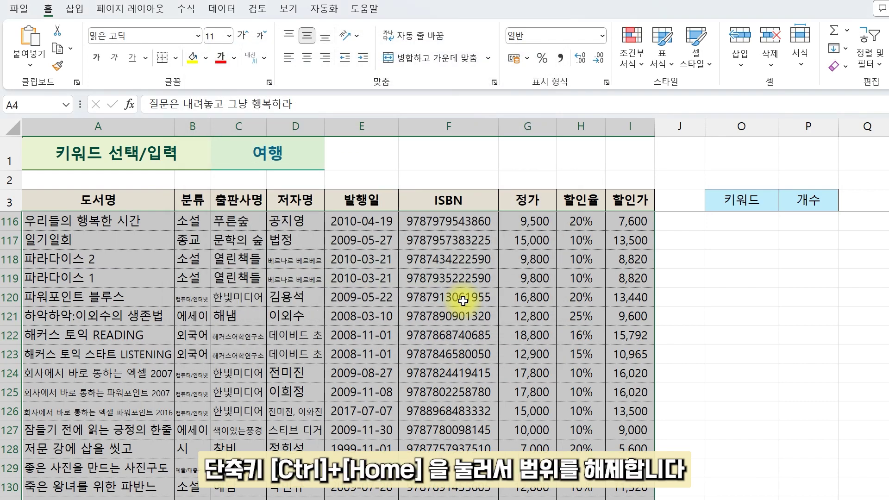
pyautogui.hotkey('ctrl', 'Home')
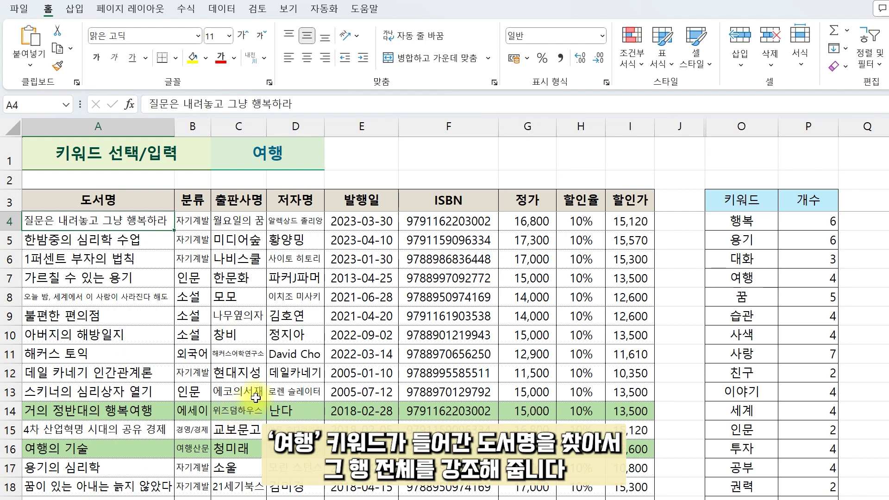
# Step: Review the highlighted book rows, switch the keyword in C1 to 습관 and check the list for matching titles
pyautogui.scroll(-5, 253, 399)
pyautogui.scroll(5, 256, 397)
pyautogui.click(306, 163)
pyautogui.click(331, 162)
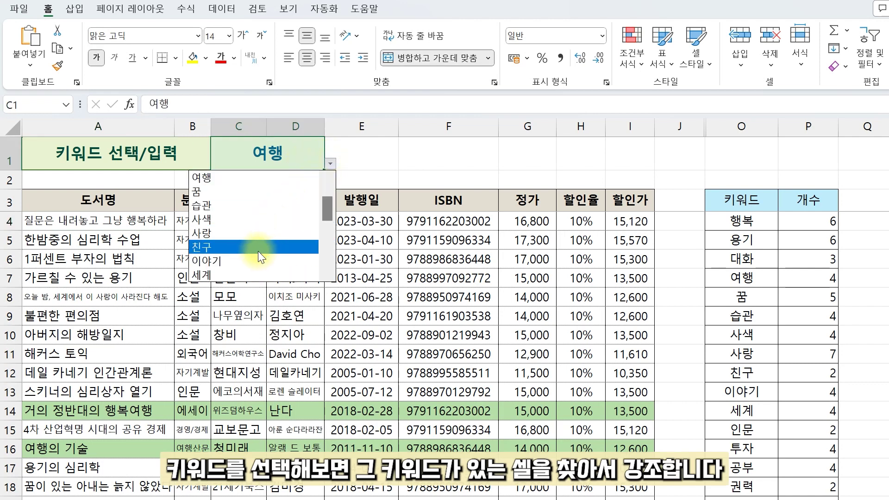
pyautogui.click(252, 205)
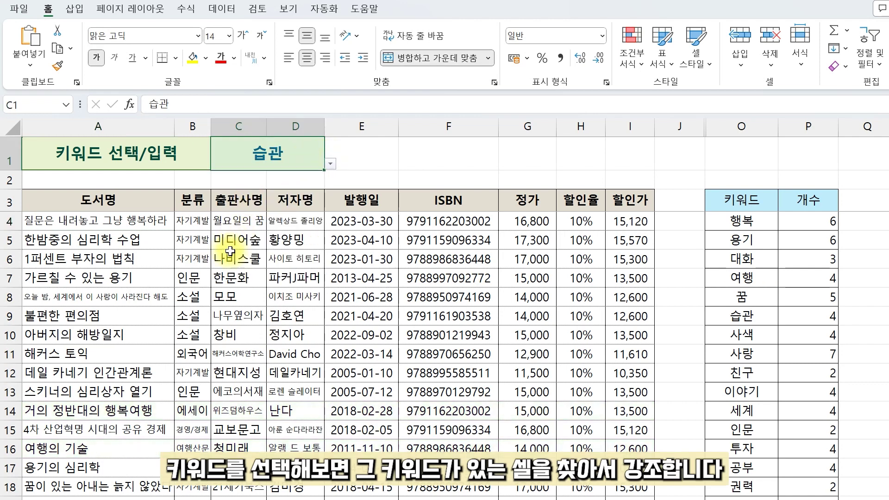
pyautogui.scroll(-5, 250, 392)
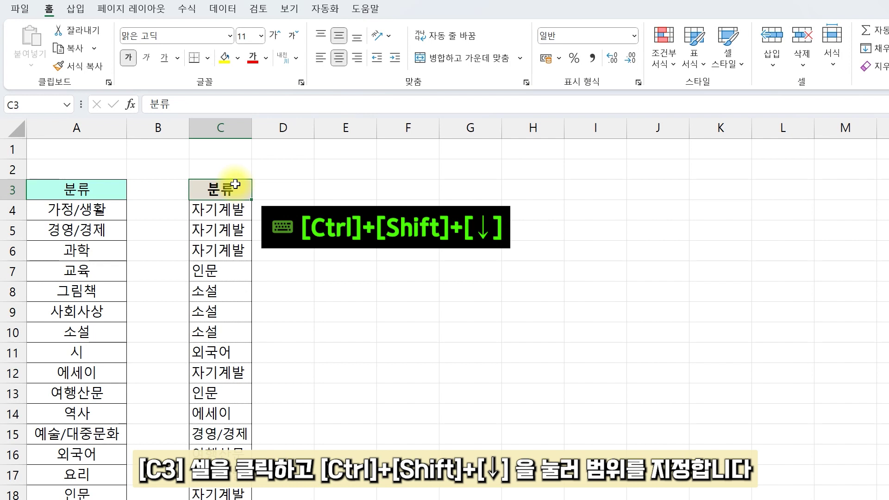
# Step: Remove the duplicates from the 분류 list starting at C3, treating C3 as the header, and sort the list in ascending order
pyautogui.hotkey('ctrl', 'shift', 'Down')
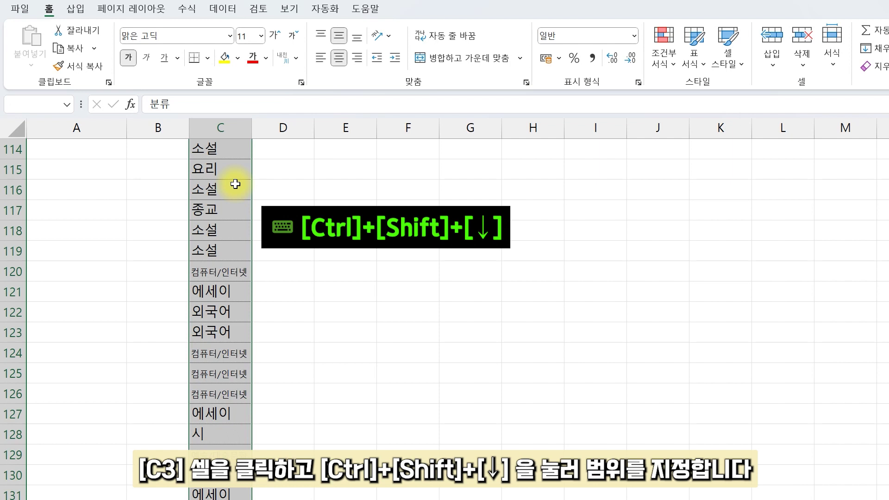
pyautogui.click(232, 7)
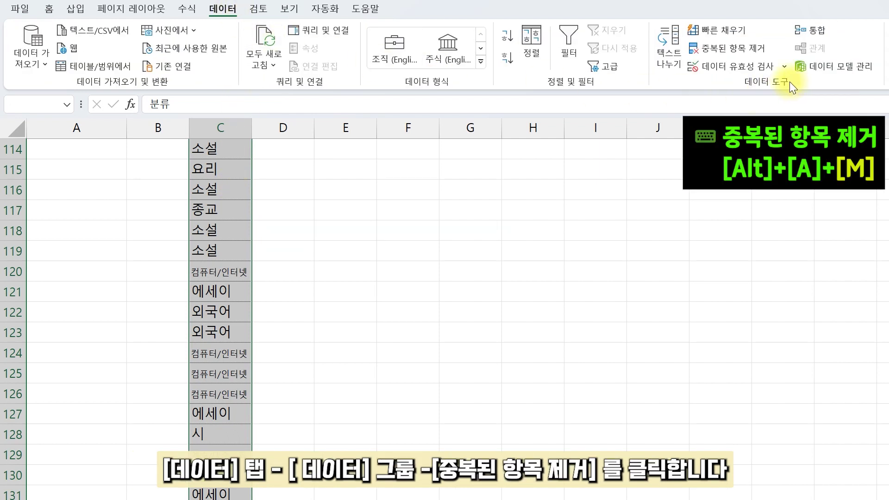
pyautogui.click(757, 48)
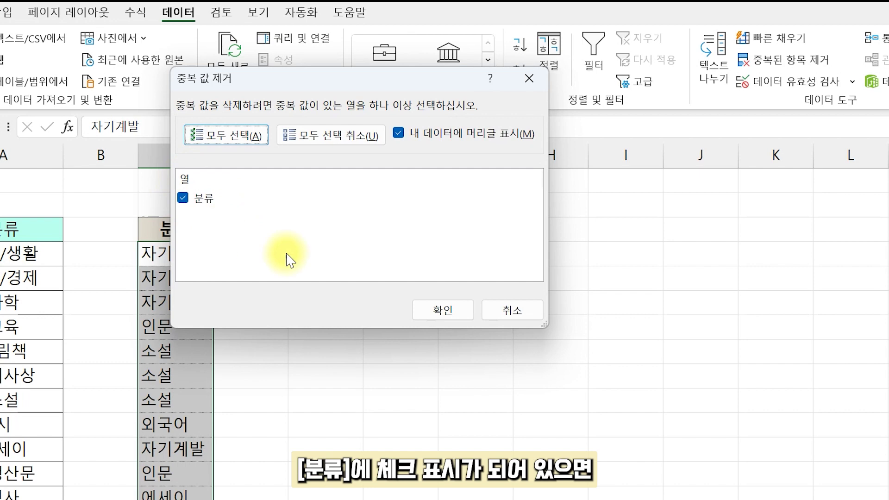
pyautogui.click(453, 316)
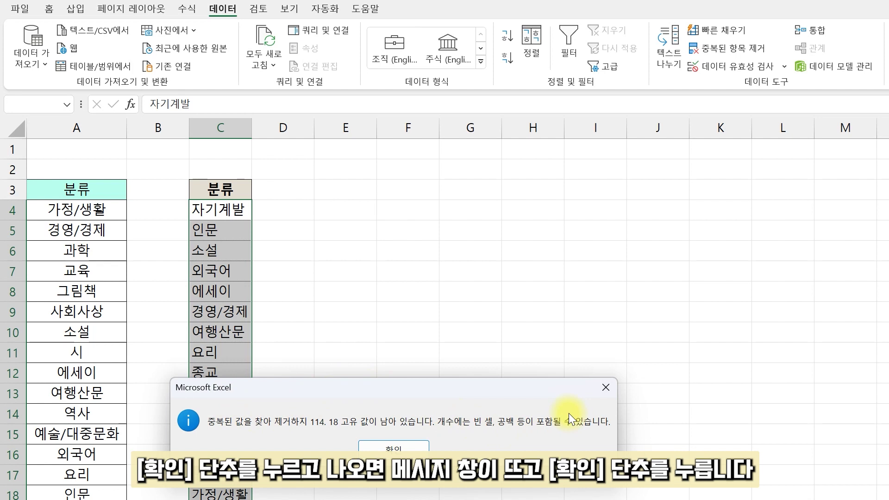
pyautogui.click(395, 449)
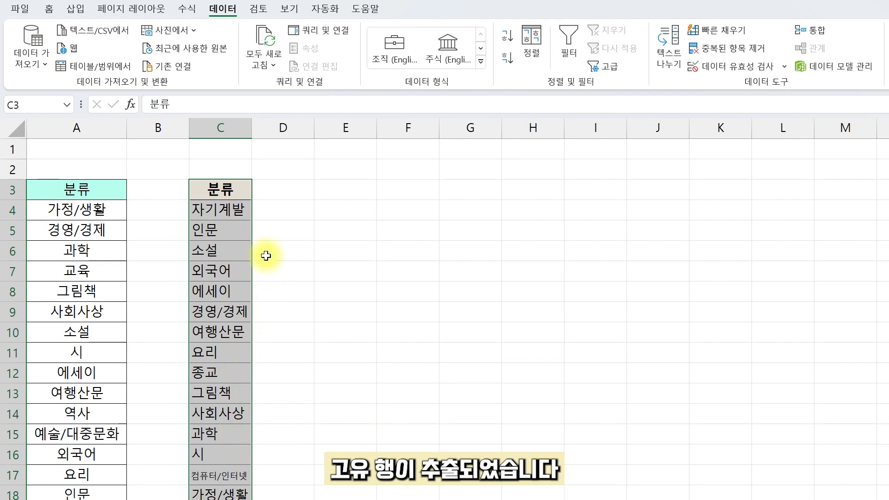
pyautogui.click(226, 187)
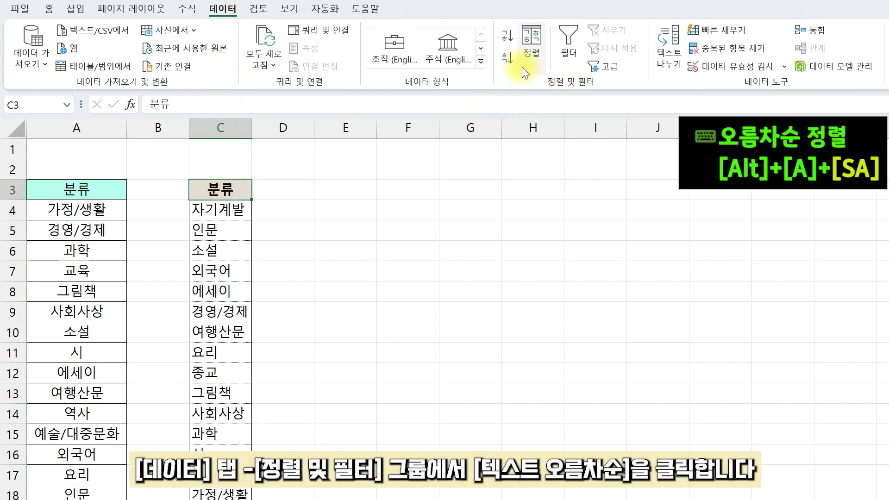
pyautogui.click(512, 39)
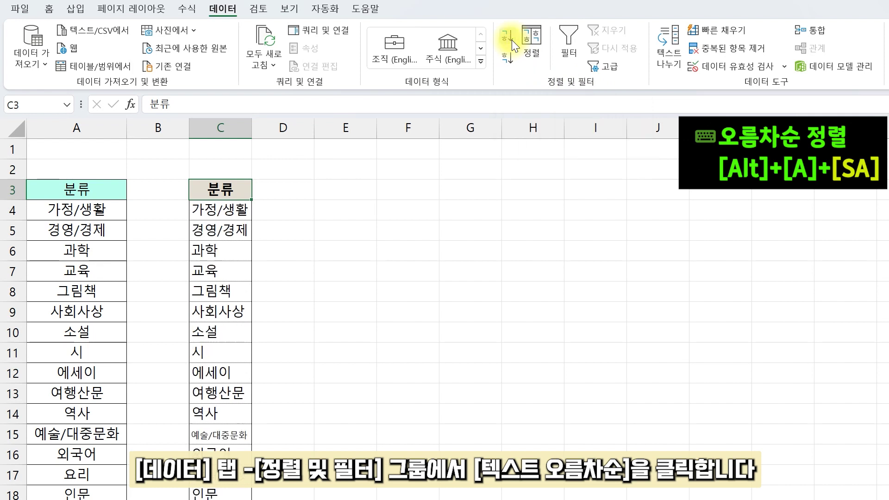